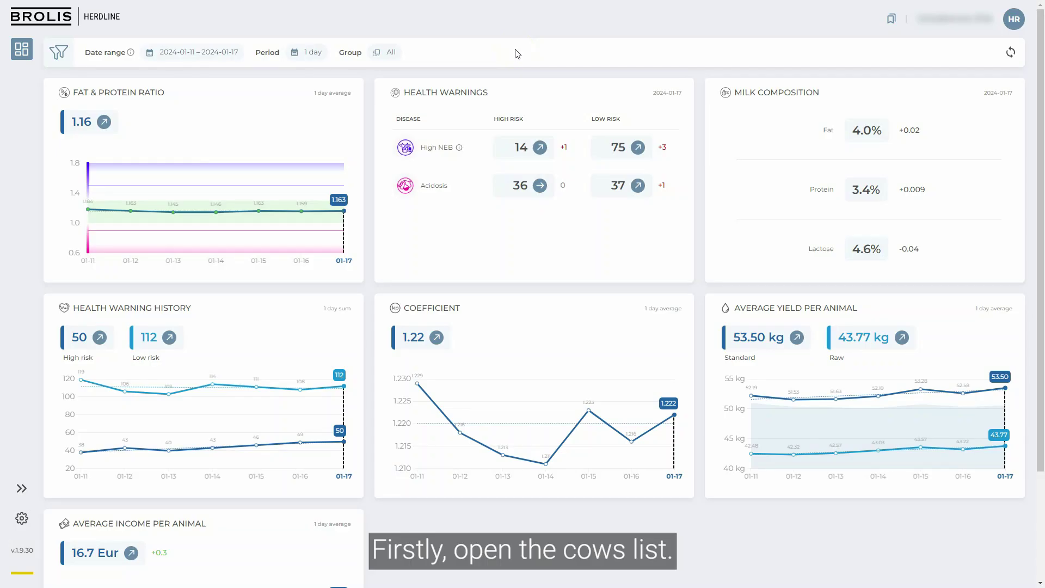
Step: Open the Health Warnings performance overview from the dashboard window
click(518, 92)
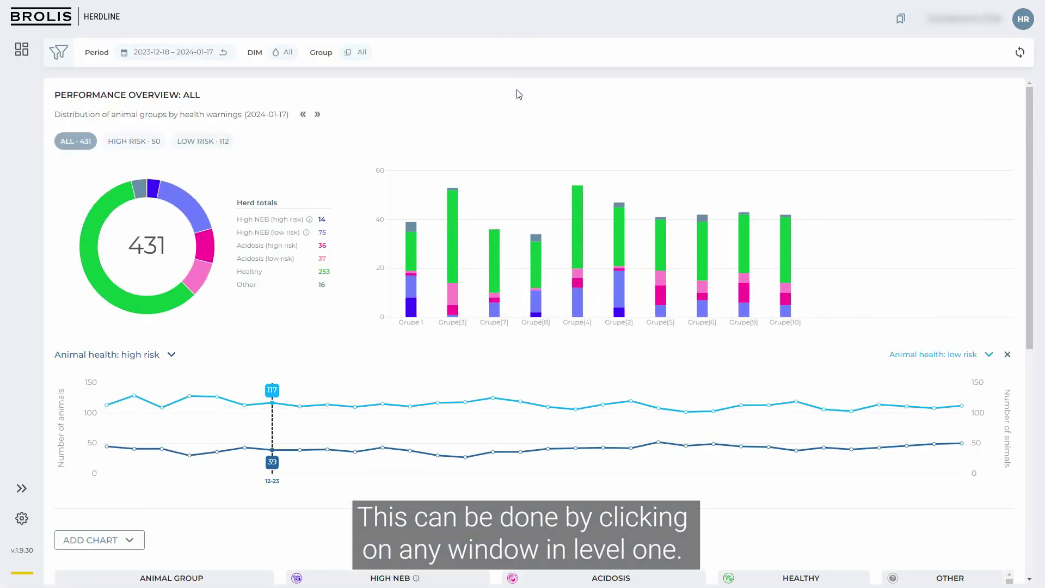
Step: Open the Health Warnings cow list from the donut chart and bookmark the High NEB cow with DIM 237
click(153, 276)
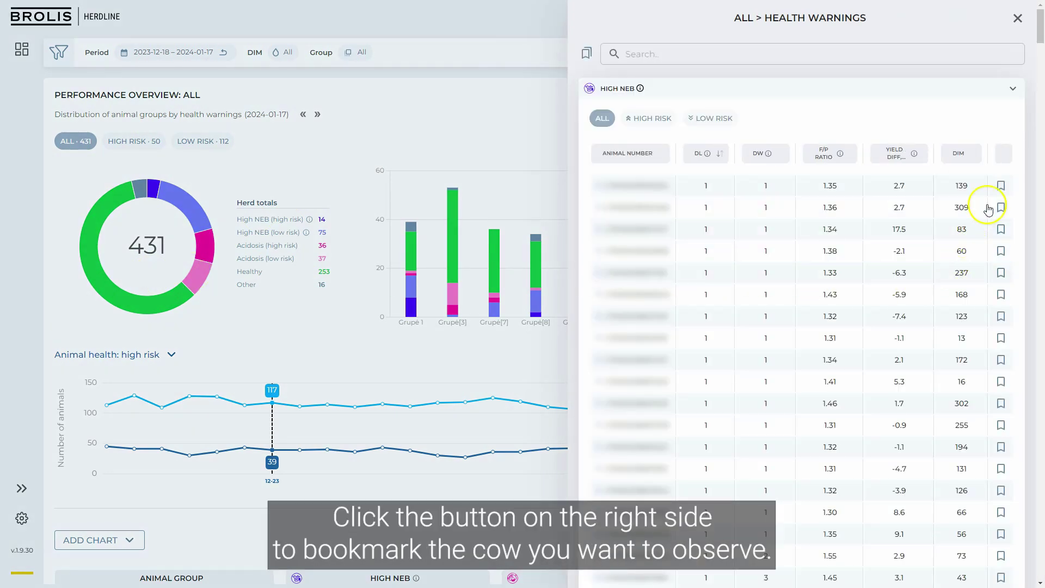
click(1000, 275)
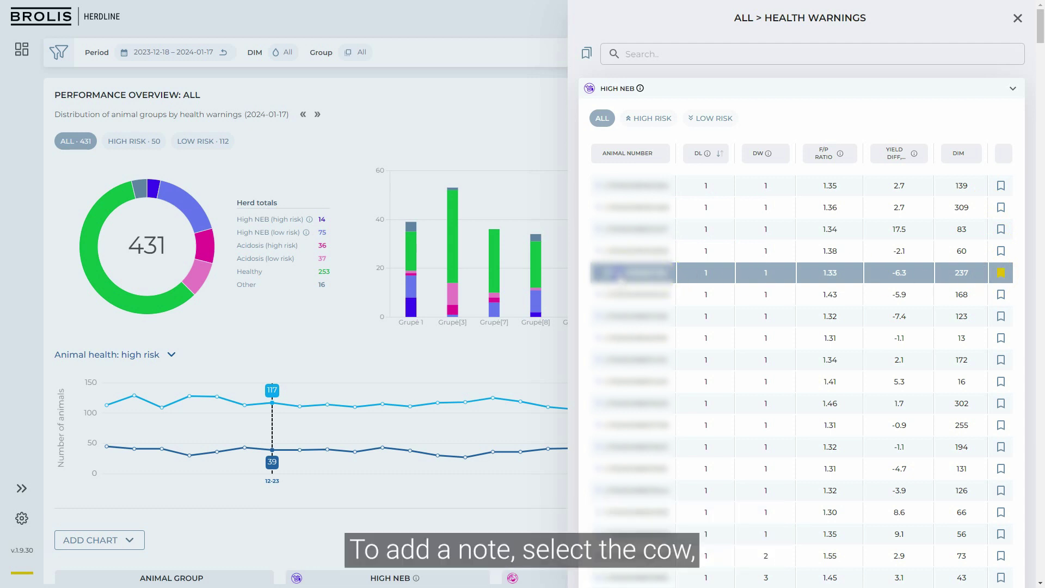
Step: Open the bookmarked cow's details and save the note 'Inspected' to it
click(618, 274)
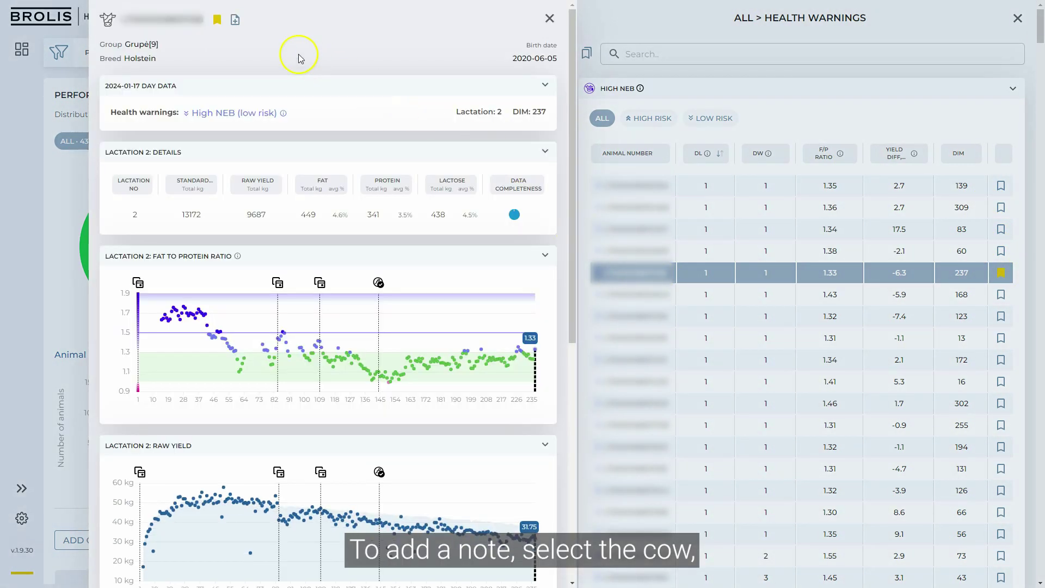
click(235, 19)
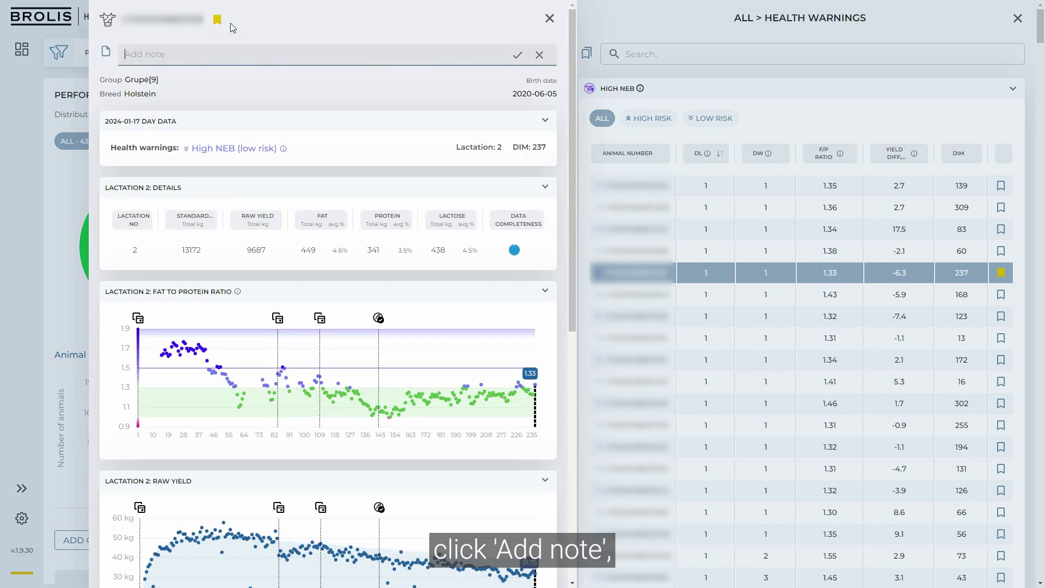
text((Inspect)
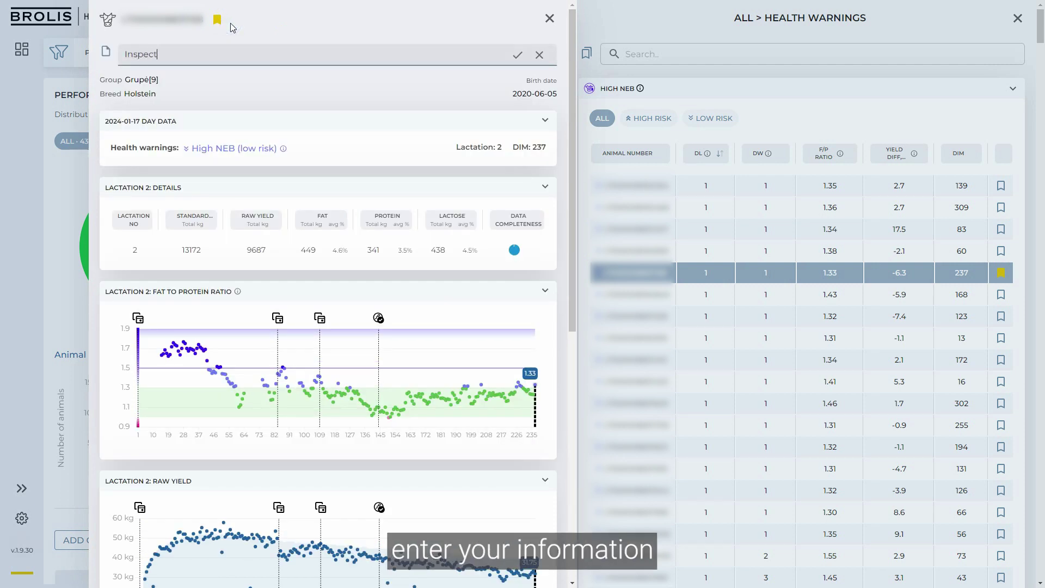
text(ed)
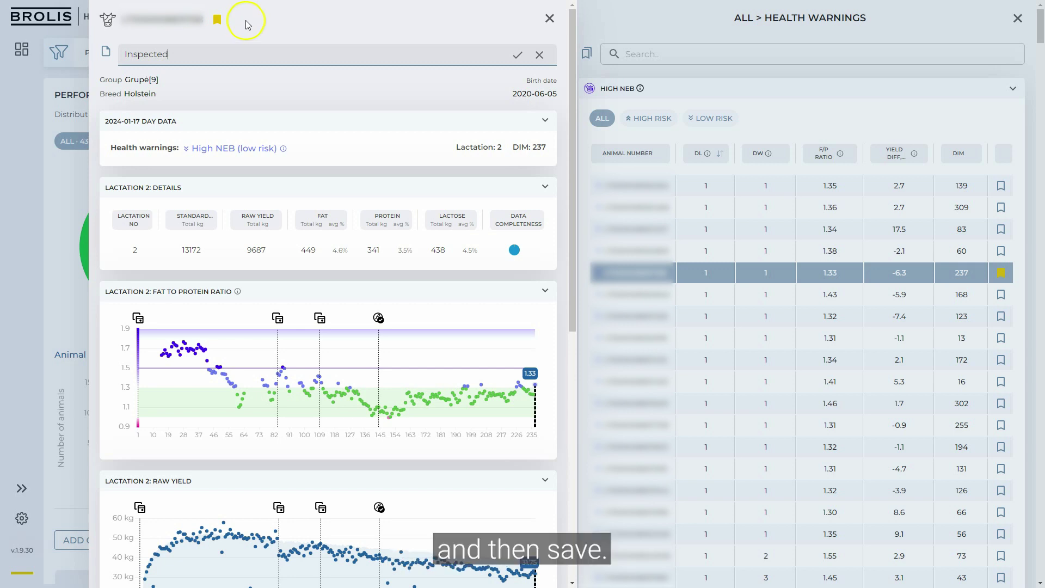
click(517, 55)
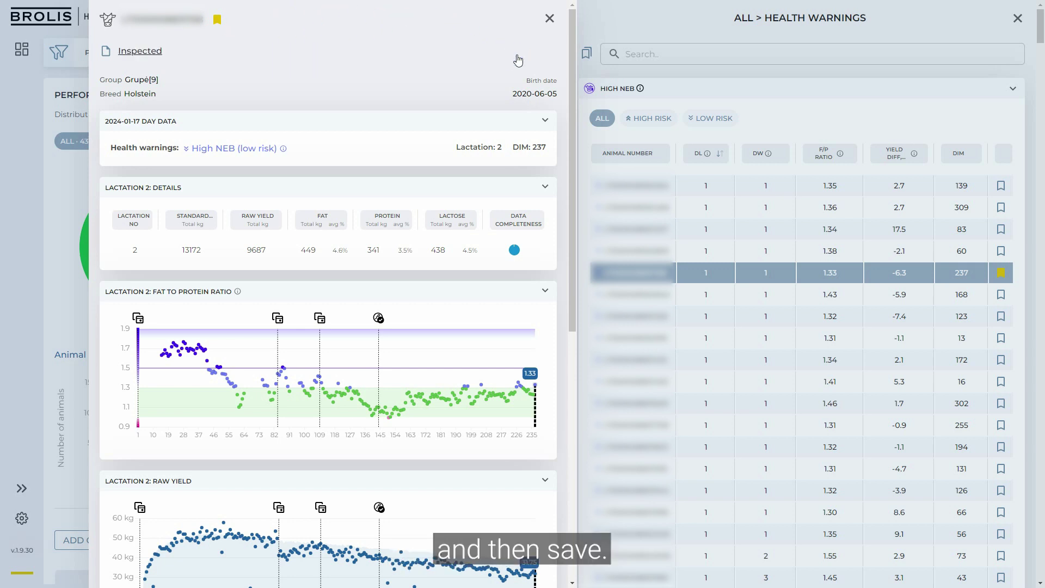
Step: Close the cow panel, filter the warnings list to bookmarked cows, then close the list
click(548, 20)
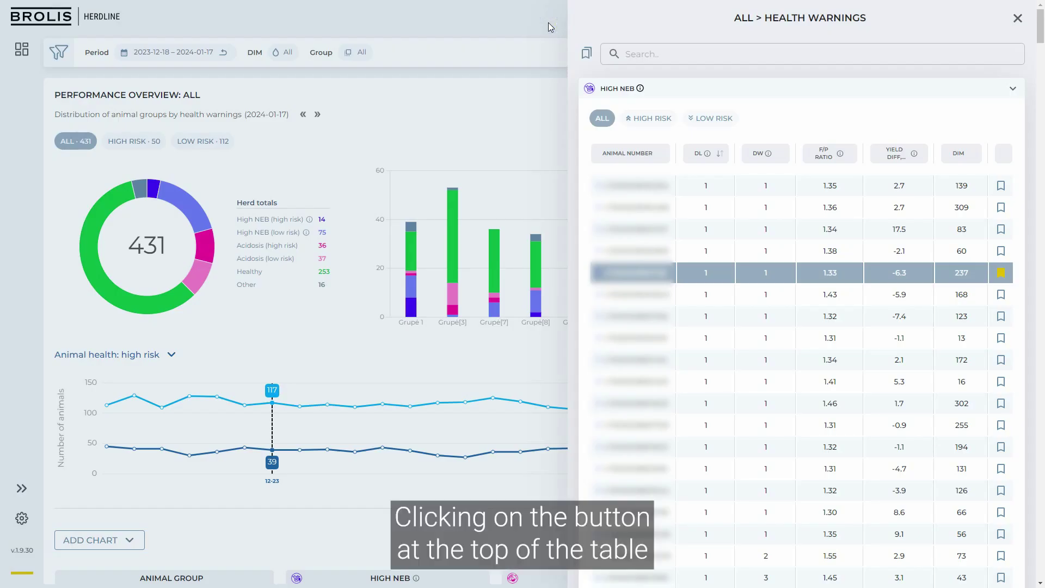
click(586, 54)
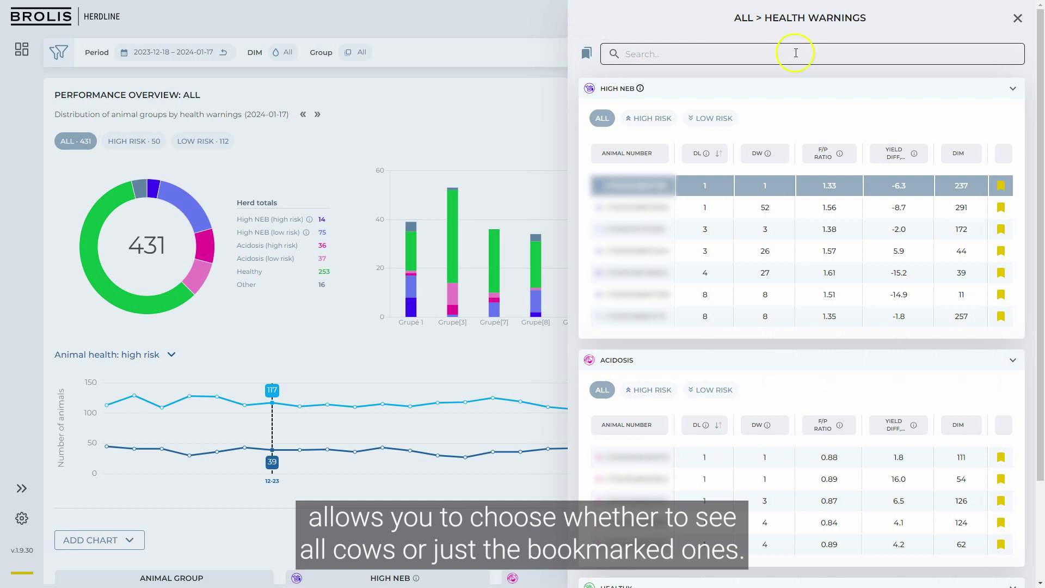
click(1017, 18)
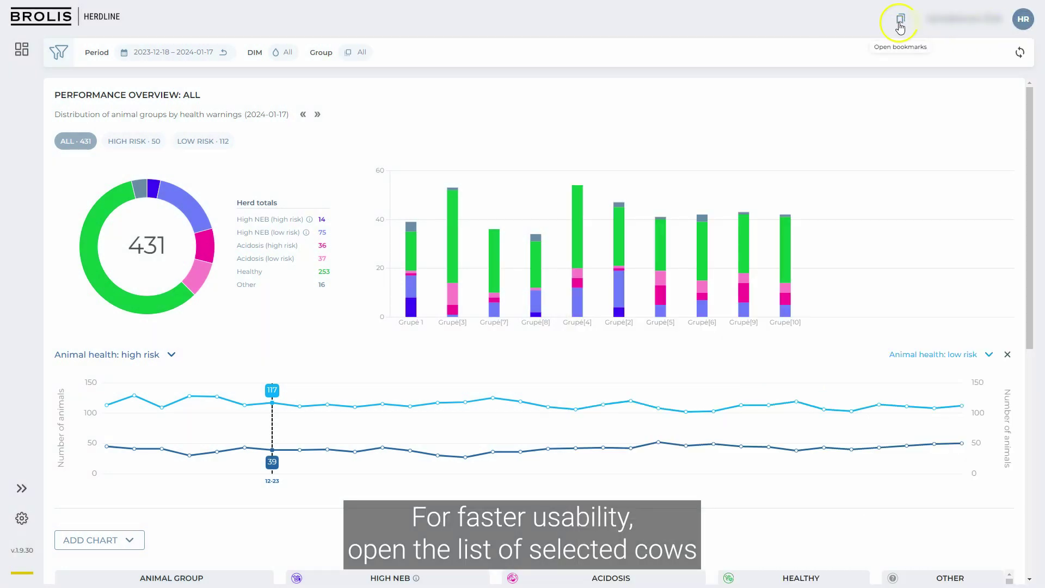
Step: Open the Bookmarks panel from the header to see saved cows and their 'Inspected' note
click(900, 18)
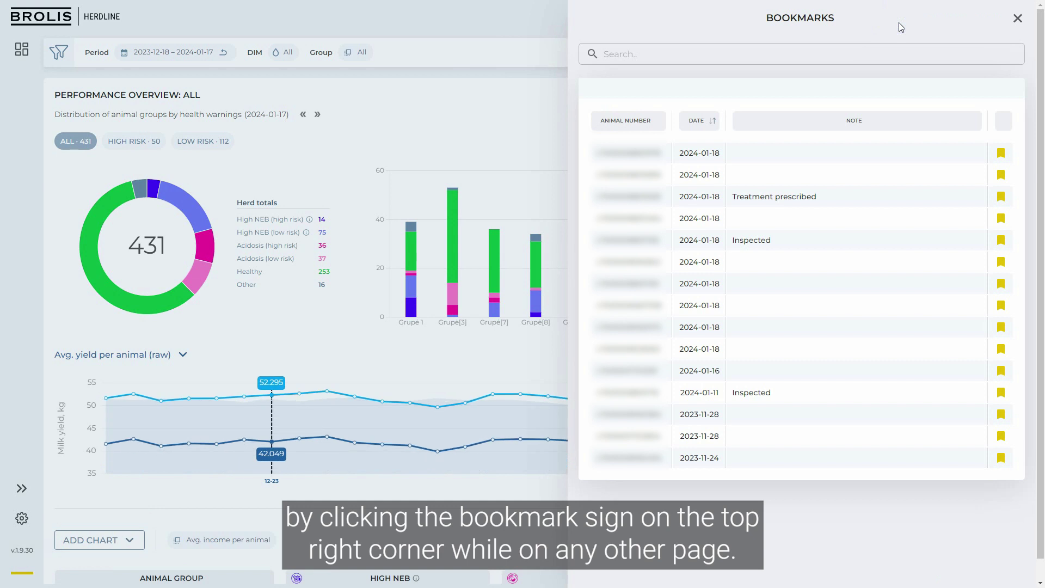